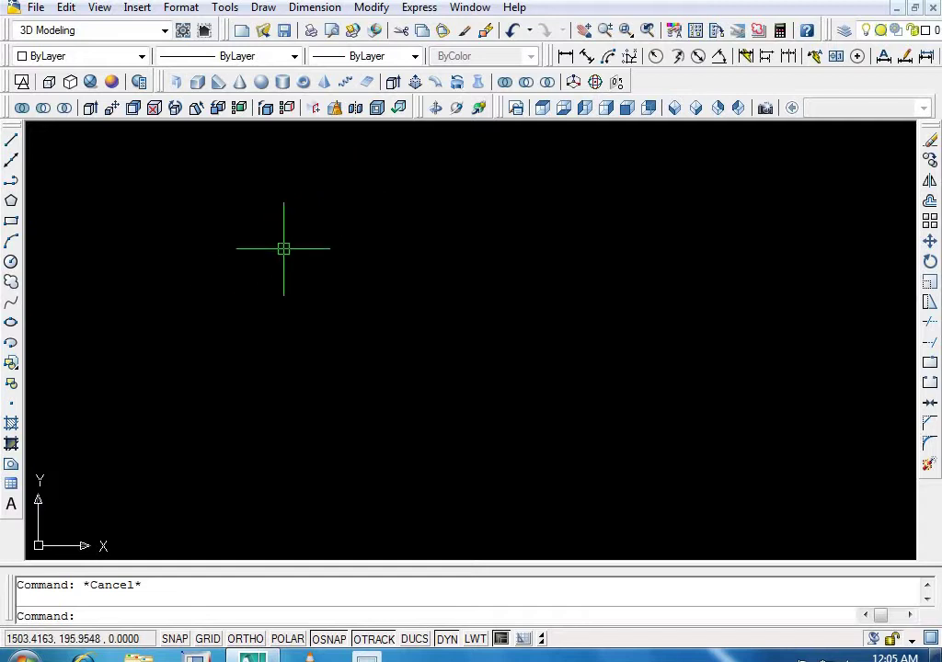
# Step: Draw a vertical line 200 units long in the empty drawing with ortho mode switched on
pyautogui.write('l')
pyautogui.press('Return')
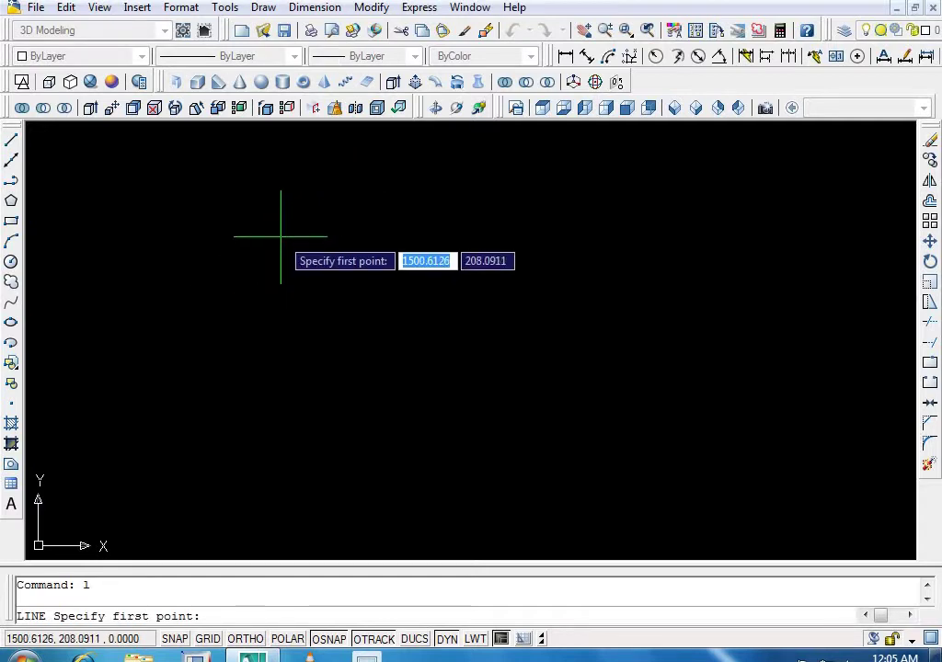
pyautogui.click(277, 221)
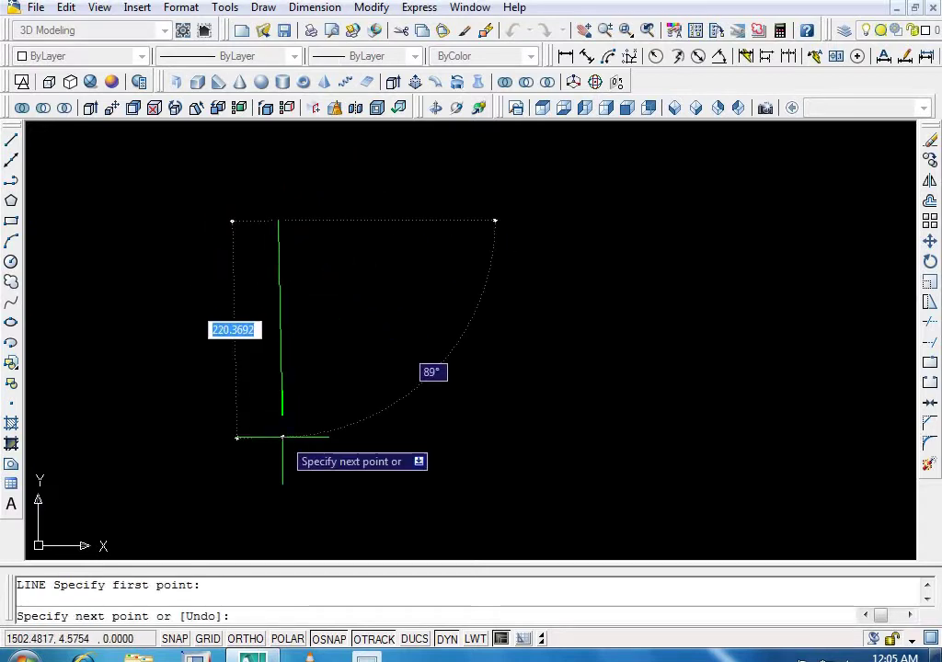
pyautogui.press('F8')
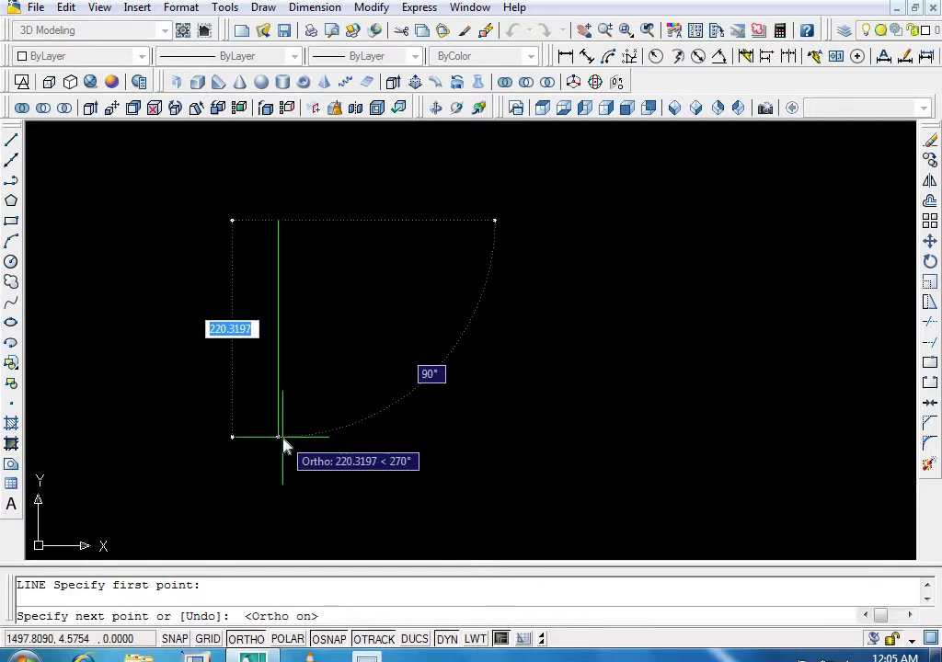
pyautogui.write('80')
pyautogui.press('BackSpace')
pyautogui.press('BackSpace')
pyautogui.write('200')
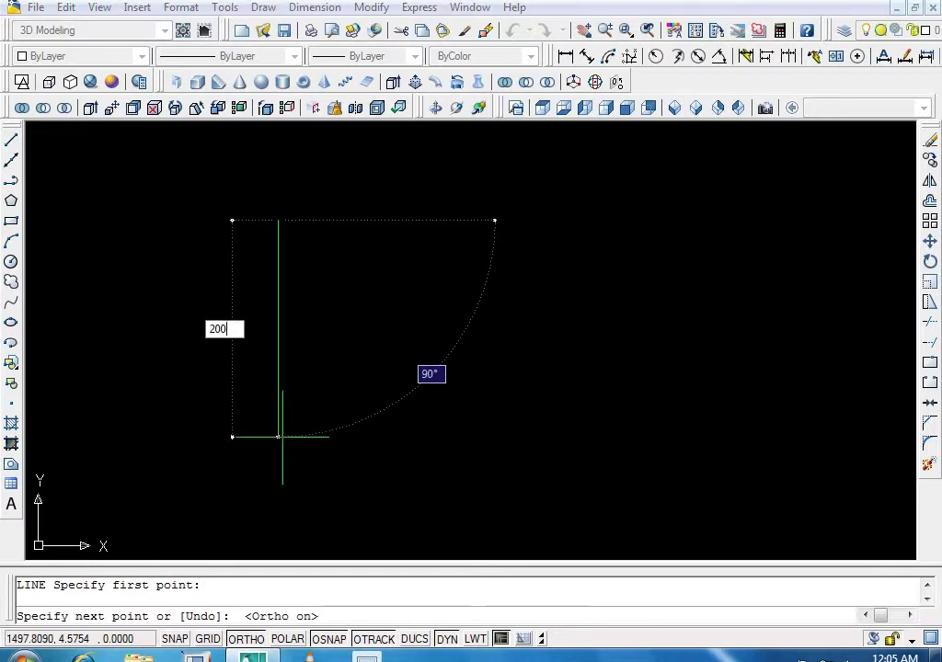
pyautogui.press('Return')
pyautogui.press('Return')
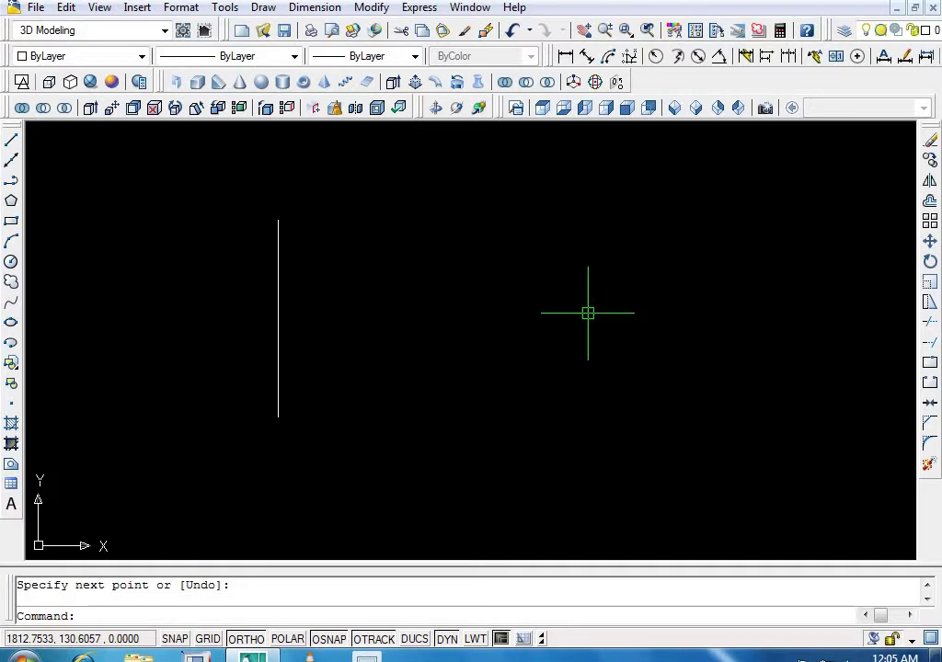
# Step: Offset the vertical line 50 units to its right
pyautogui.write('o')
pyautogui.press('Return')
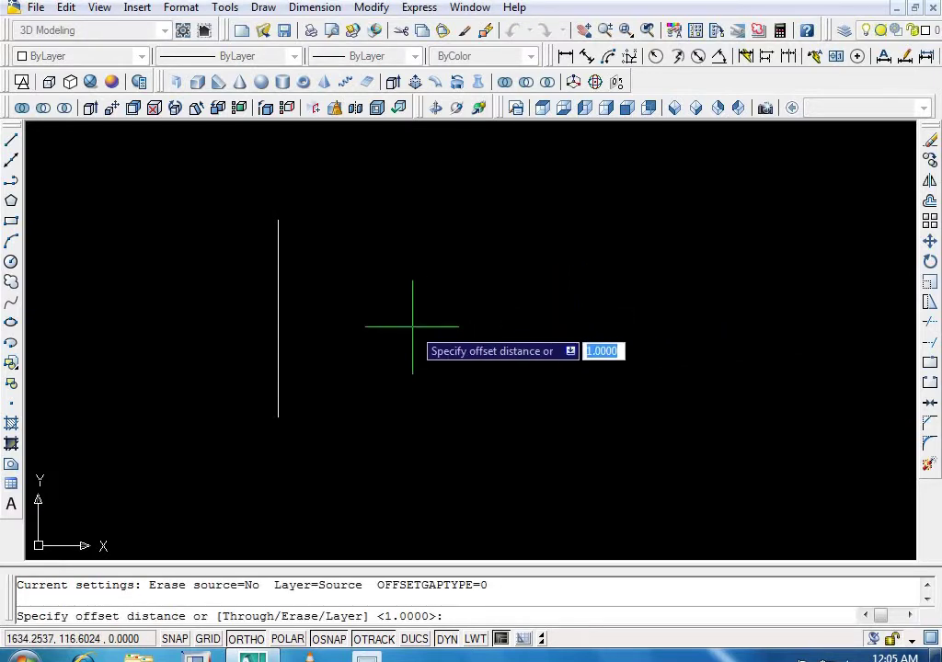
pyautogui.write('50')
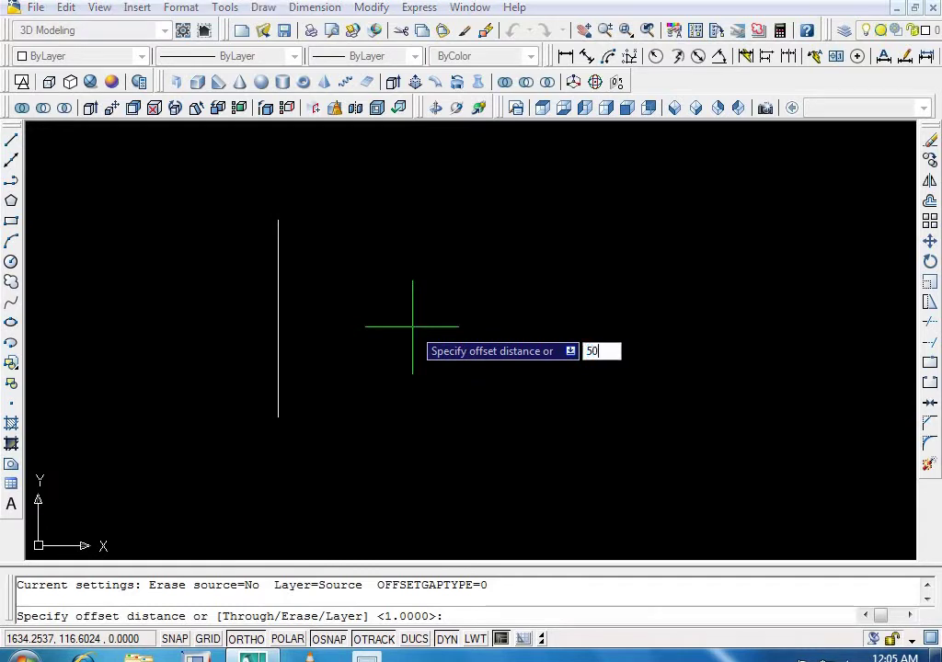
pyautogui.press('Return')
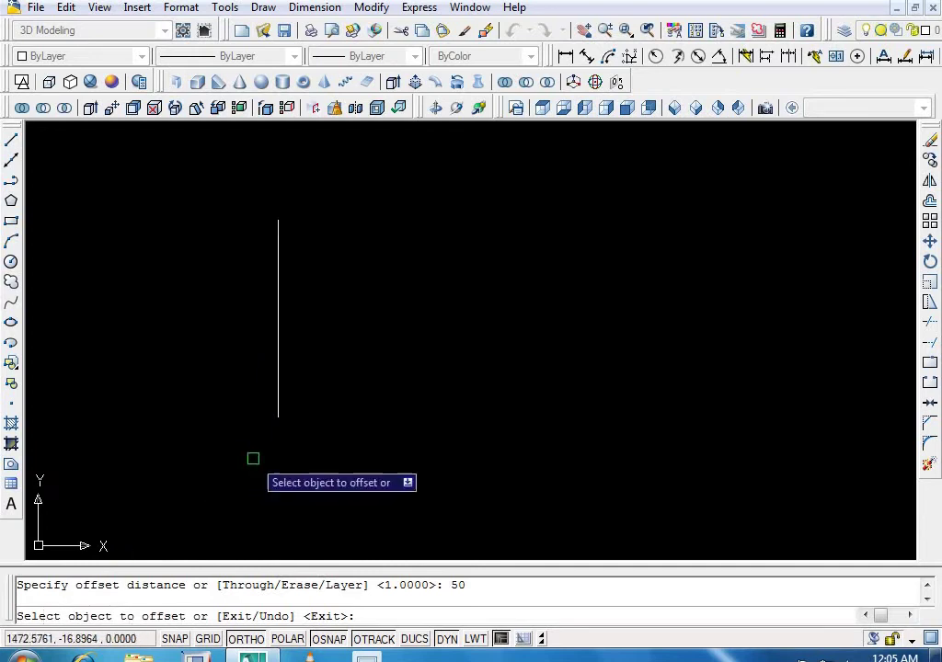
pyautogui.click(275, 356)
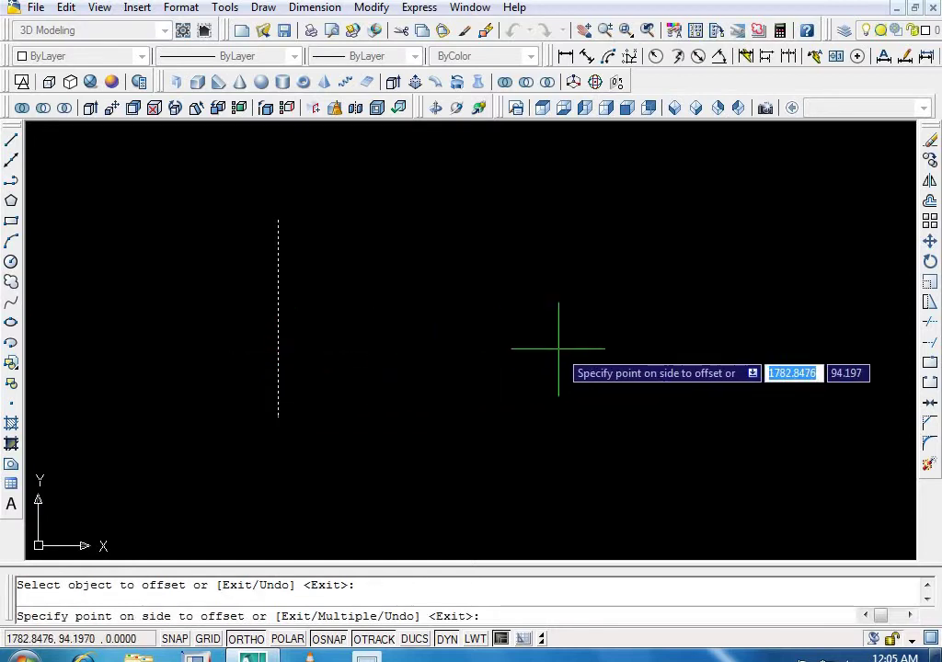
pyautogui.click(557, 347)
pyautogui.scroll(-2, 253, 269)
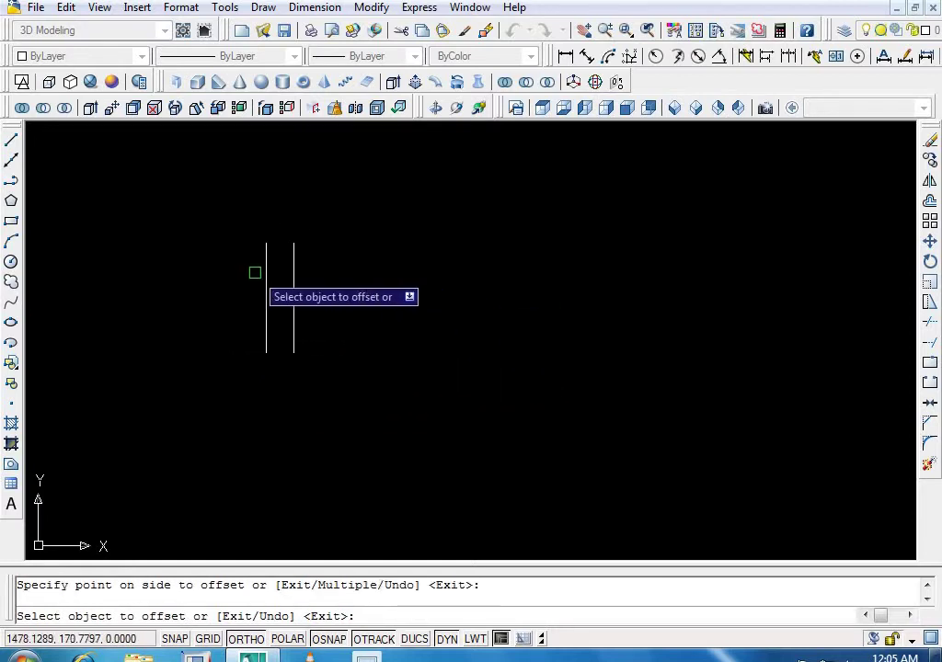
pyautogui.scroll(5, 249, 276)
pyautogui.press('Return')
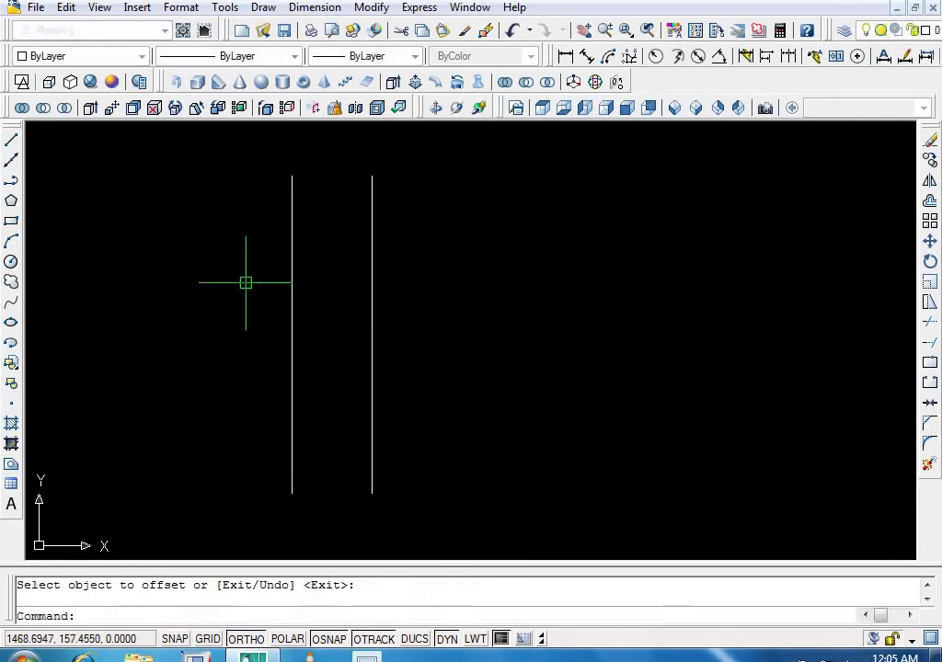
# Step: Try to add a linear dimension between the lower endpoints of the two vertical lines
pyautogui.write('d')
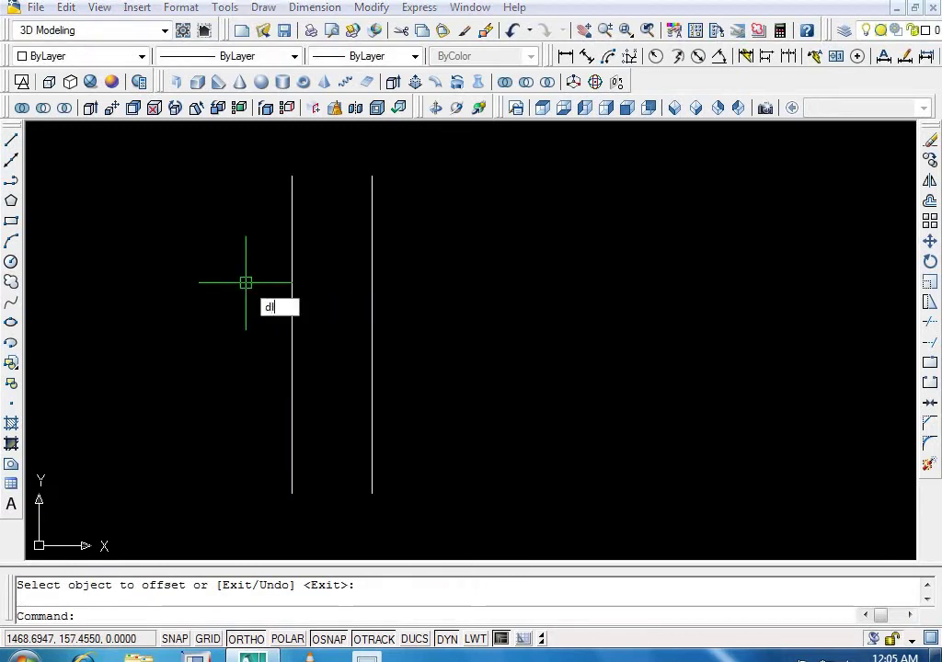
pyautogui.write('li')
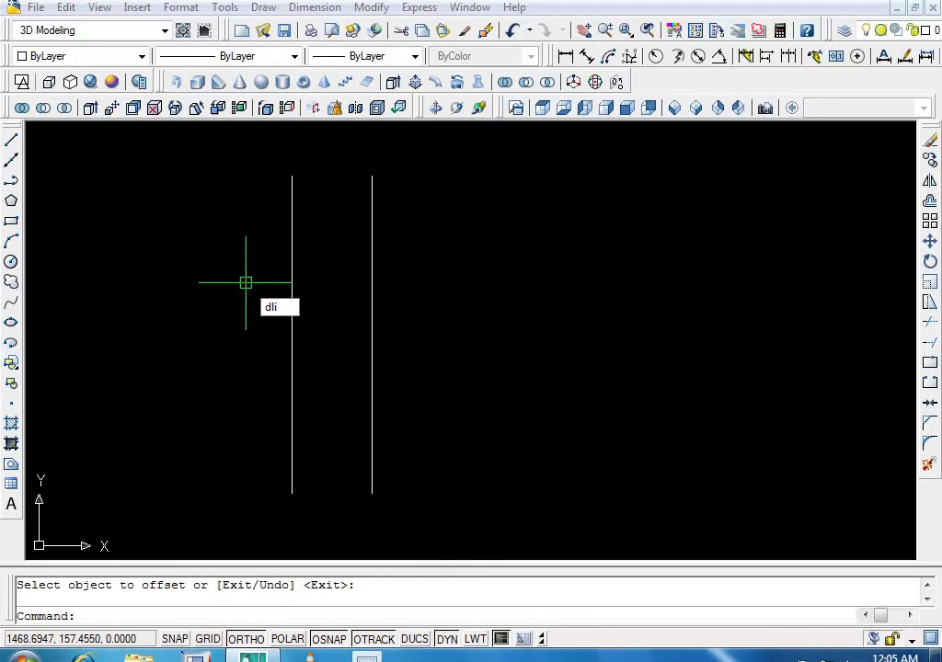
pyautogui.press('Return')
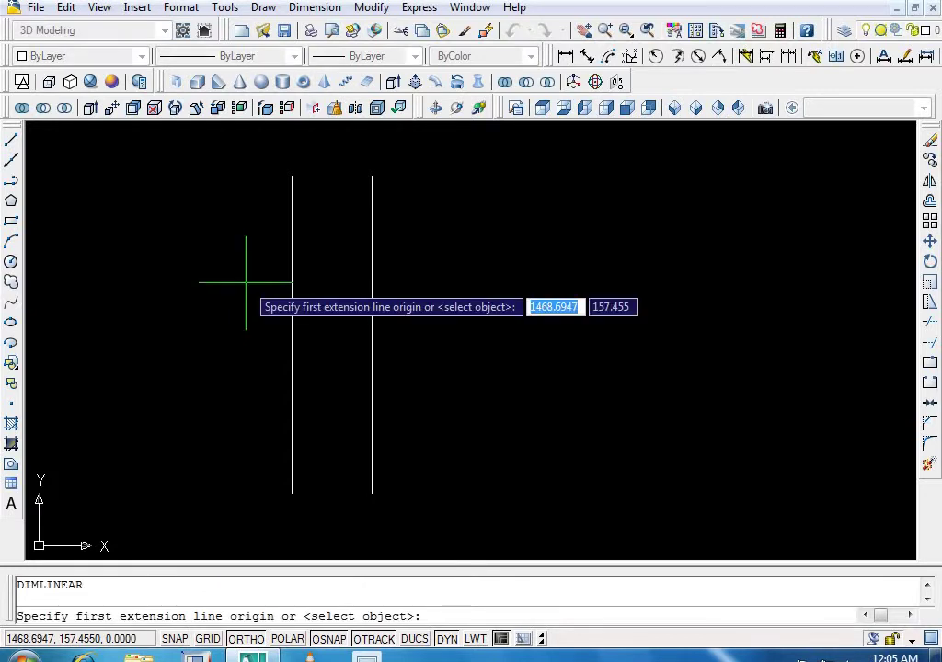
pyautogui.click(291, 493)
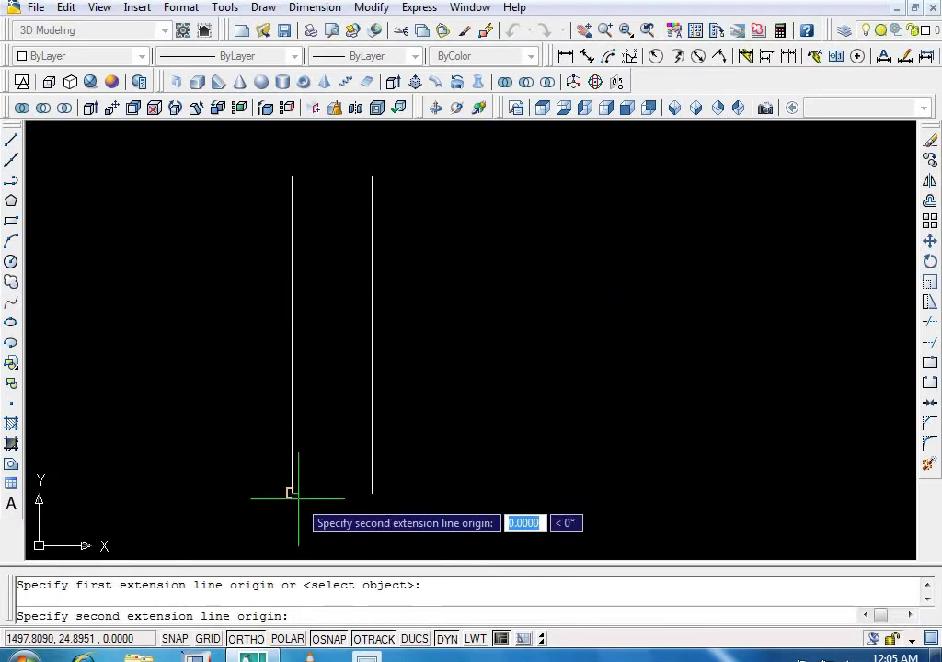
pyautogui.click(372, 494)
pyautogui.scroll(-4, 327, 495)
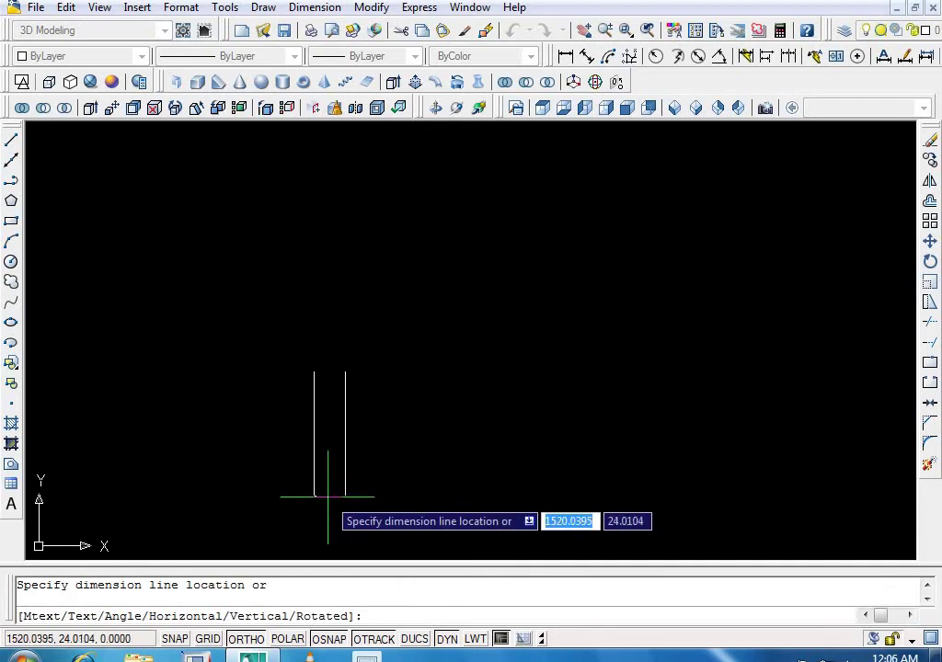
pyautogui.scroll(6, 321, 498)
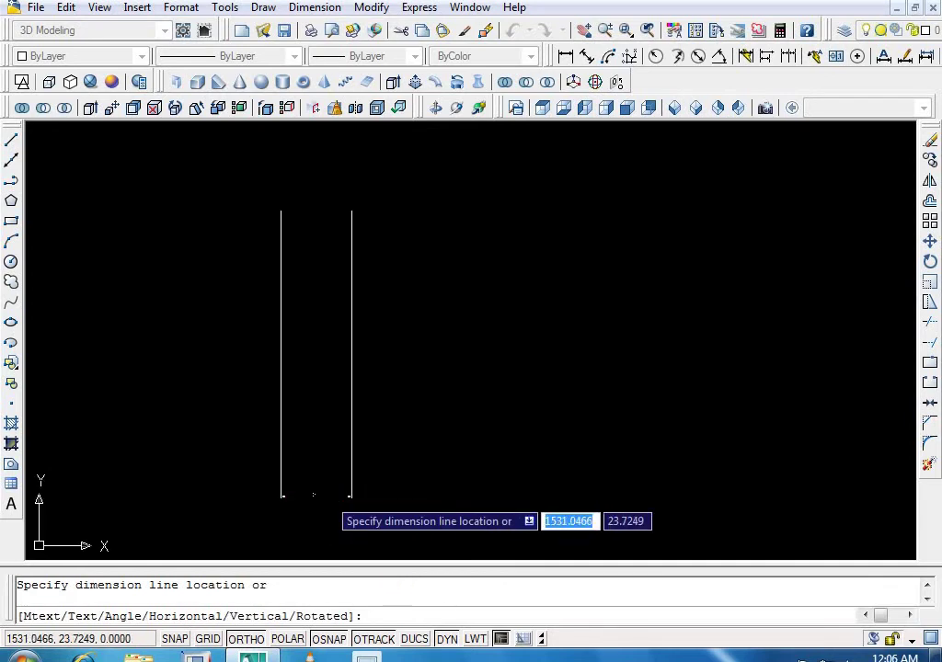
pyautogui.scroll(-5, 409, 495)
pyautogui.rightClick(403, 490)
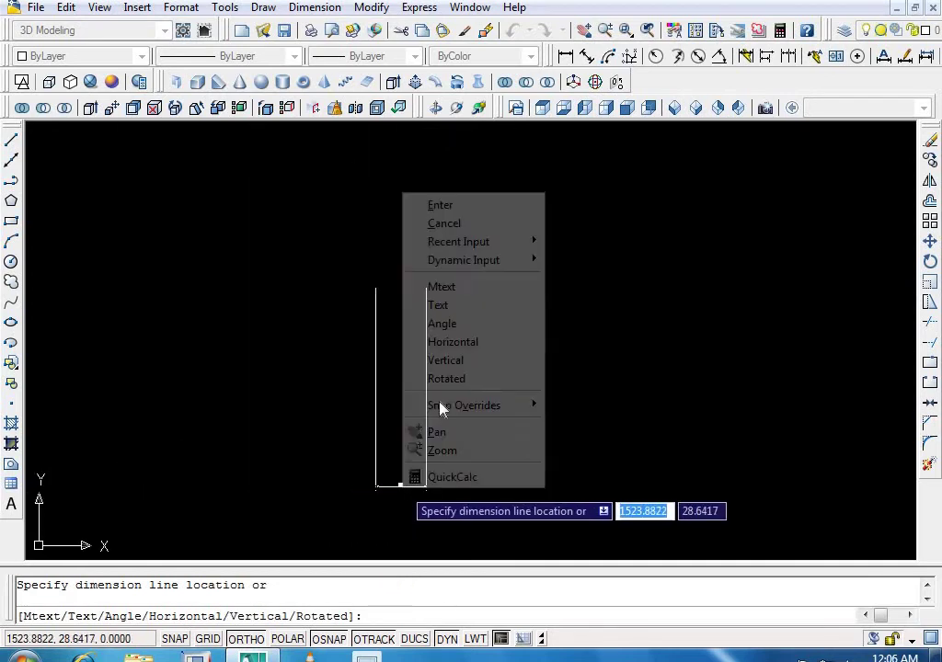
pyautogui.click(440, 205)
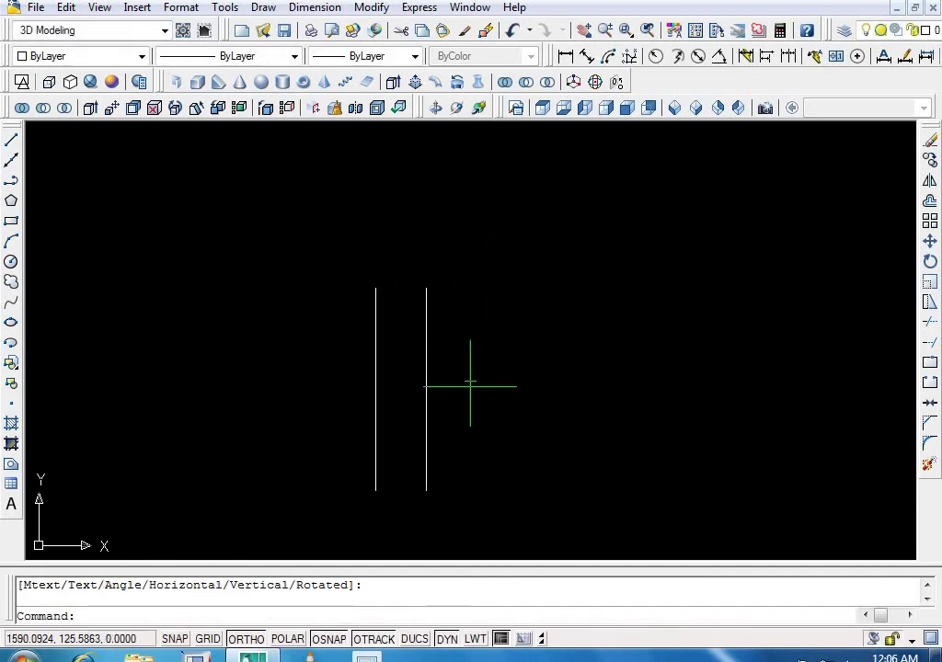
pyautogui.scroll(-2, 460, 368)
pyautogui.scroll(3, 444, 435)
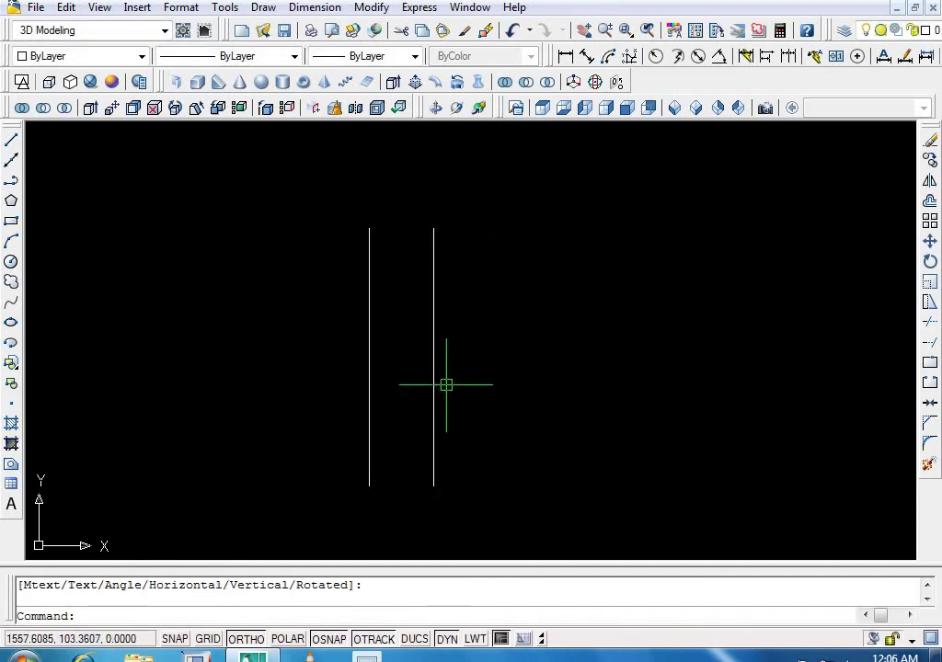
# Step: Offset the right-hand vertical line 500 units further to the right
pyautogui.write('o')
pyautogui.press('Return')
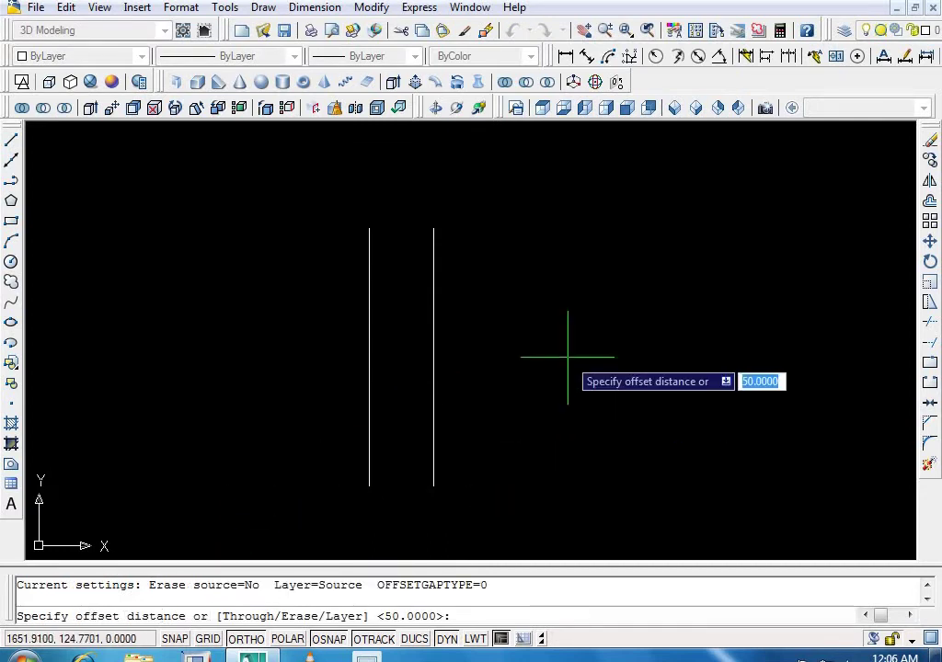
pyautogui.write('500')
pyautogui.press('Return')
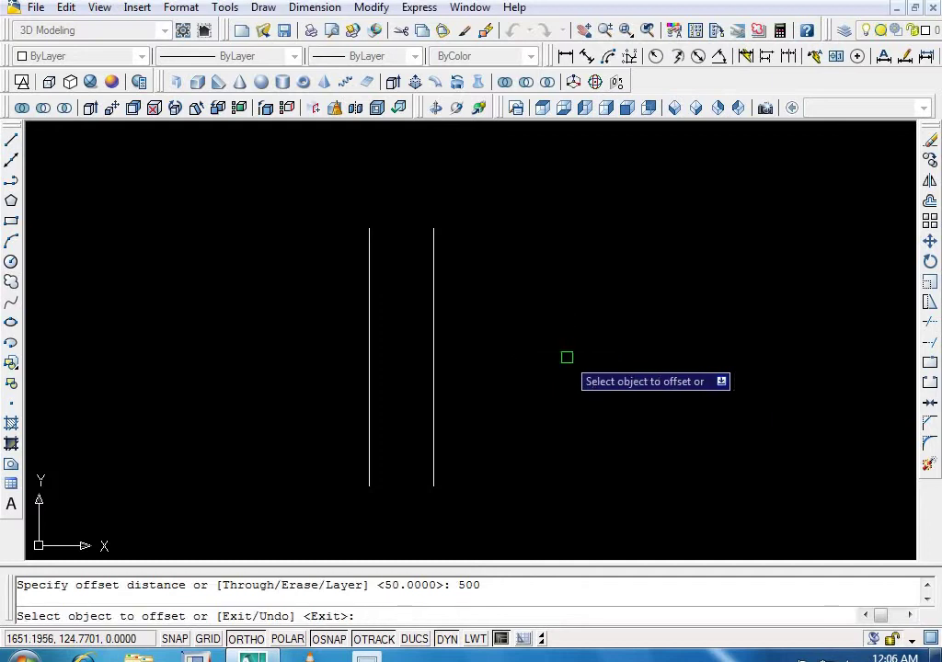
pyautogui.click(431, 382)
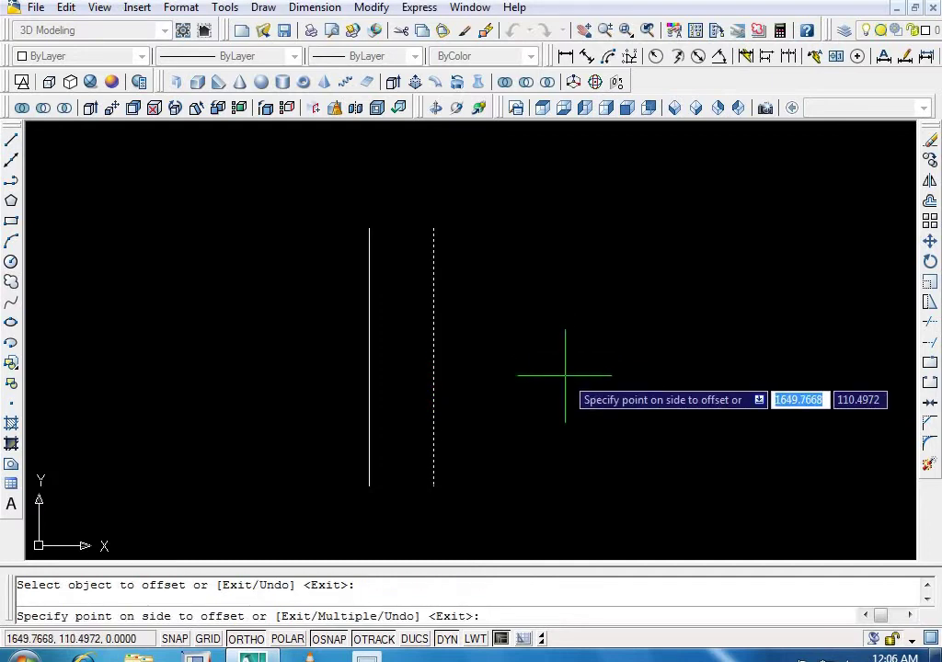
pyautogui.click(565, 375)
pyautogui.scroll(-6, 397, 388)
pyautogui.scroll(3, 492, 397)
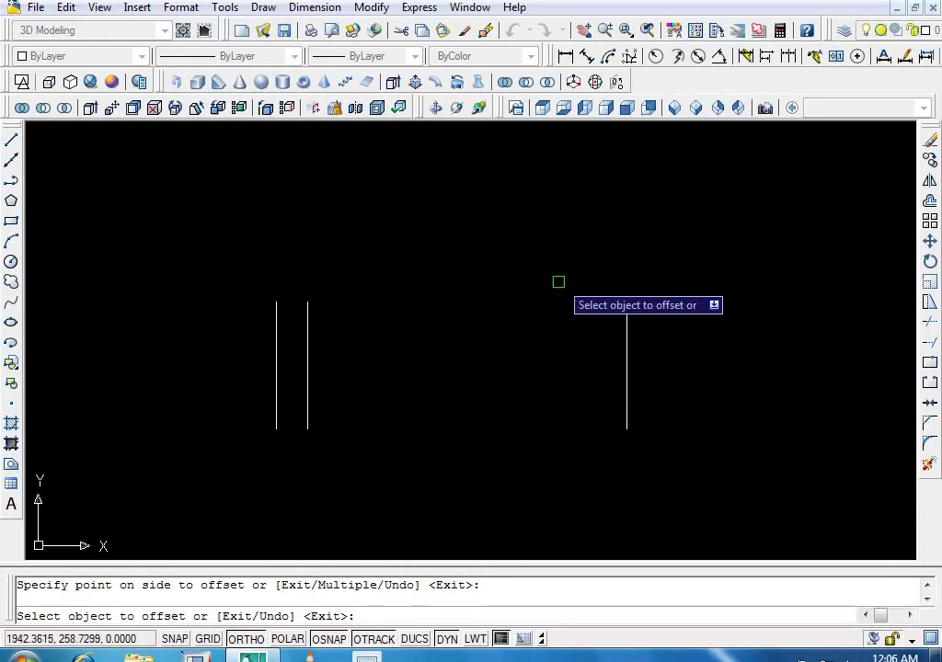
pyautogui.rightClick(590, 266)
pyautogui.click(617, 276)
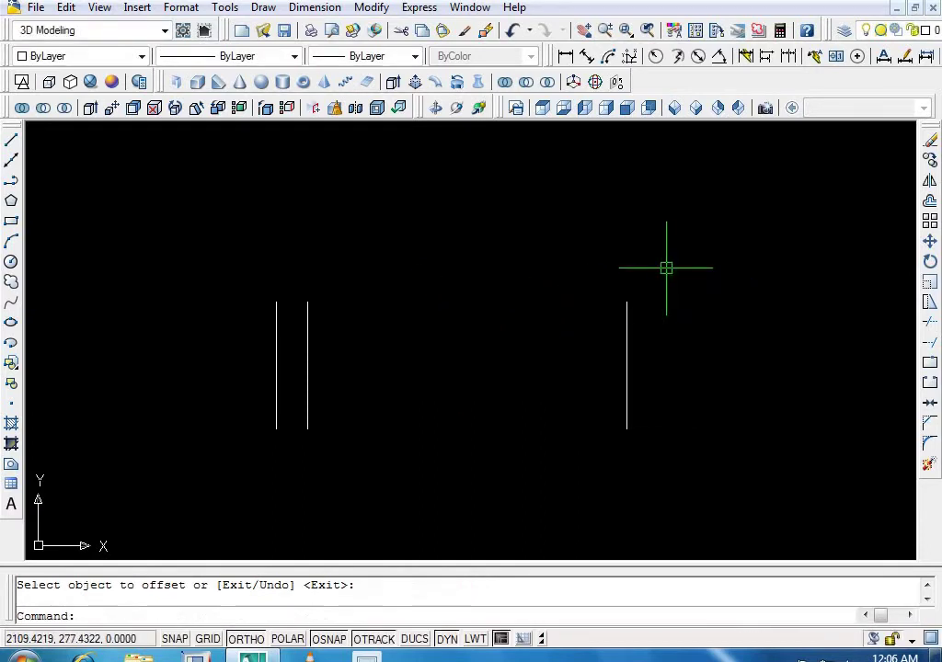
# Step: Erase all the vertical lines from the drawing
pyautogui.click(666, 268)
pyautogui.click(230, 428)
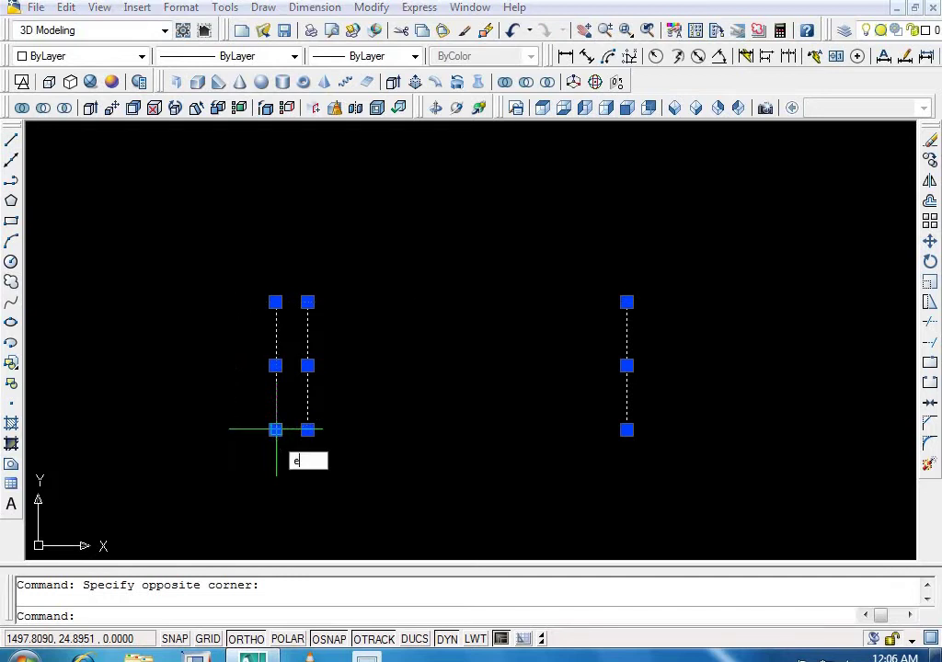
pyautogui.press('Delete')
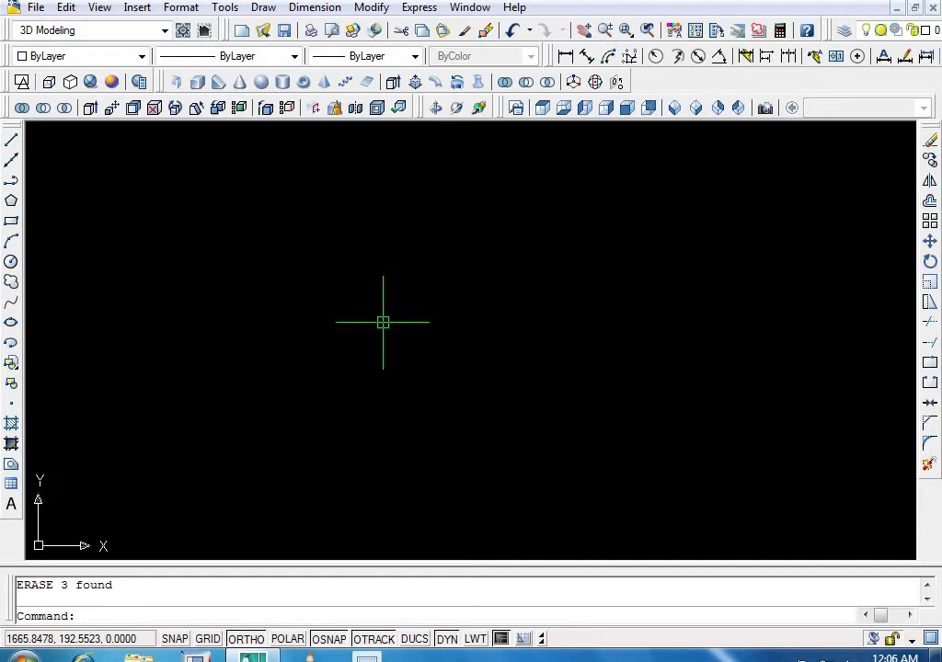
# Step: Draw a new vertical line about 304 units long near the middle of the drawing
pyautogui.write('l')
pyautogui.press('Return')
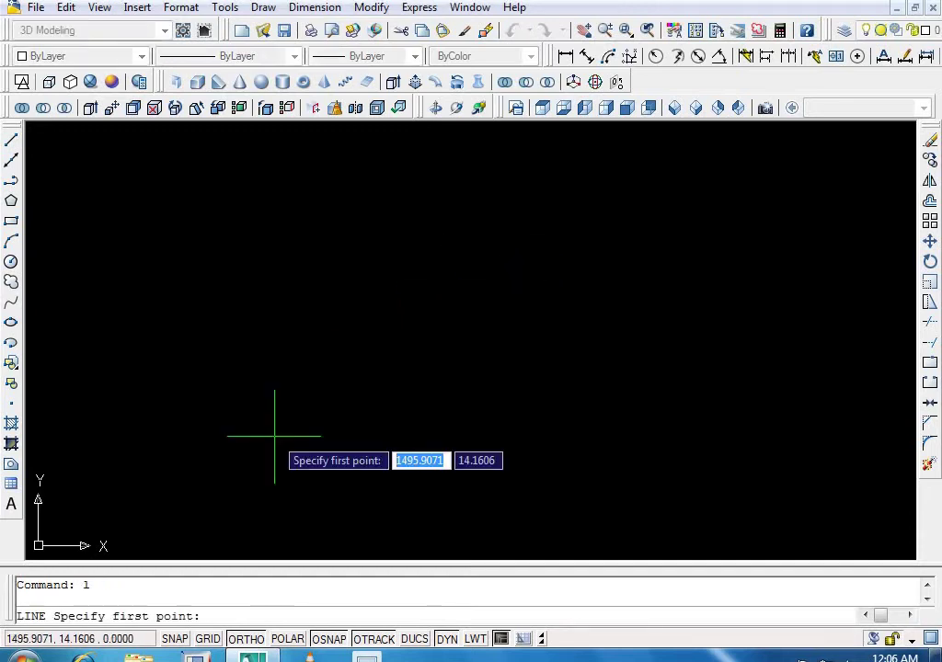
pyautogui.click(433, 230)
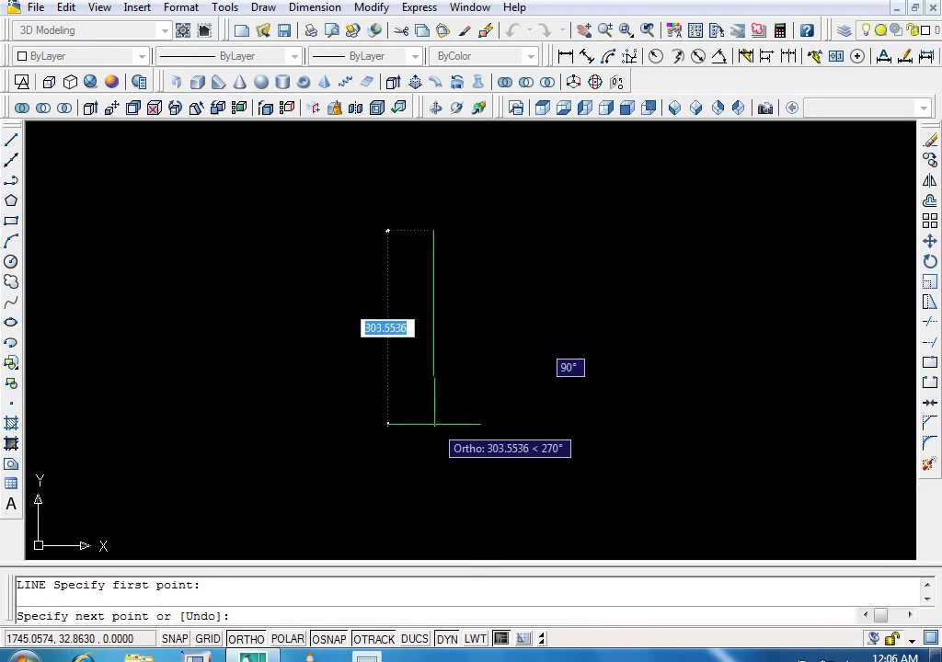
pyautogui.click(433, 424)
pyautogui.rightClick(448, 421)
pyautogui.click(471, 435)
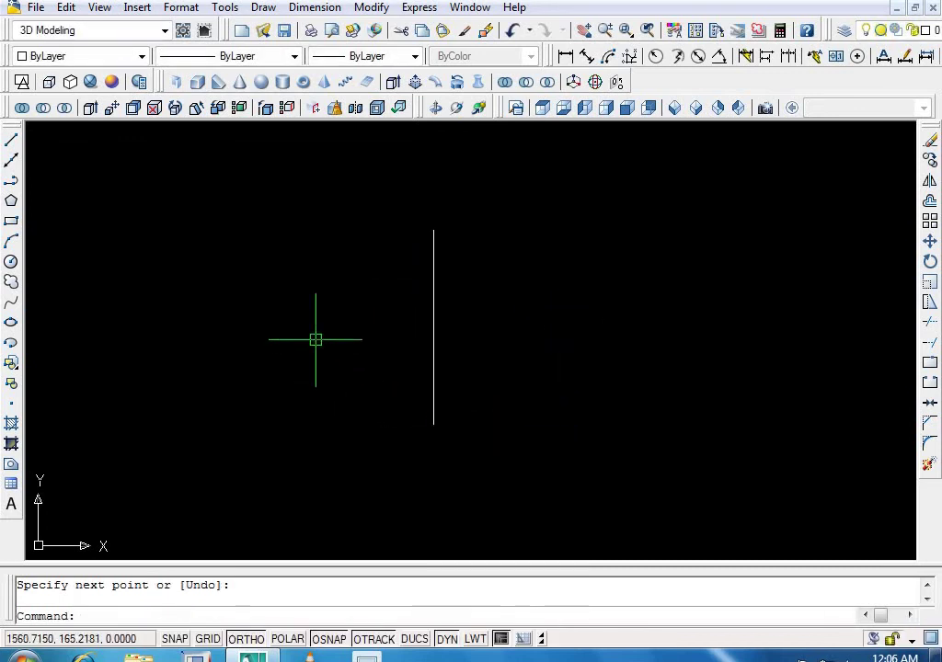
# Step: Draw a circle with a radius of 20 to the left of the vertical line
pyautogui.write('o')
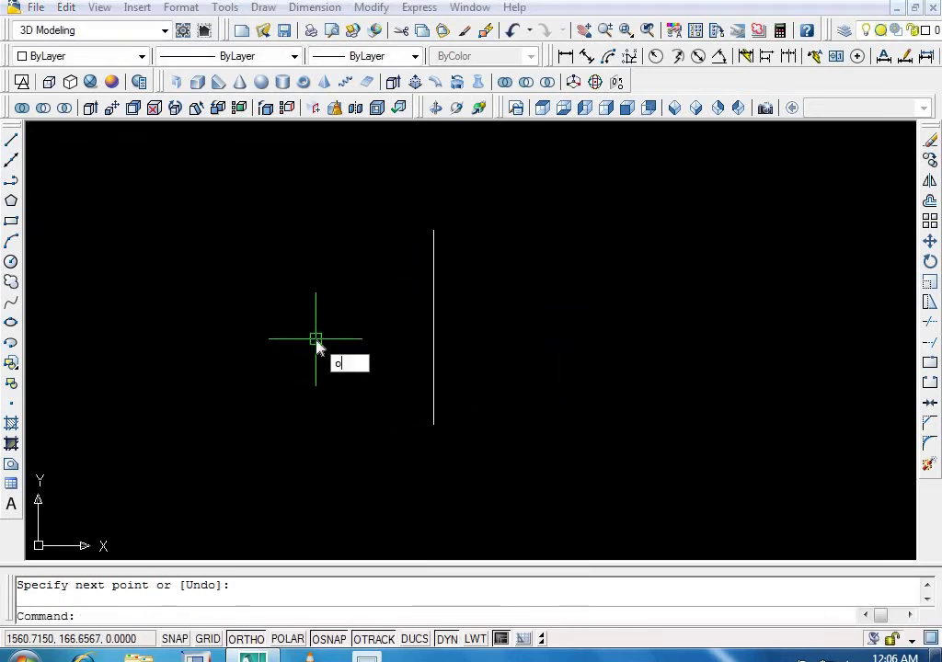
pyautogui.press('BackSpace')
pyautogui.write('c')
pyautogui.press('Return')
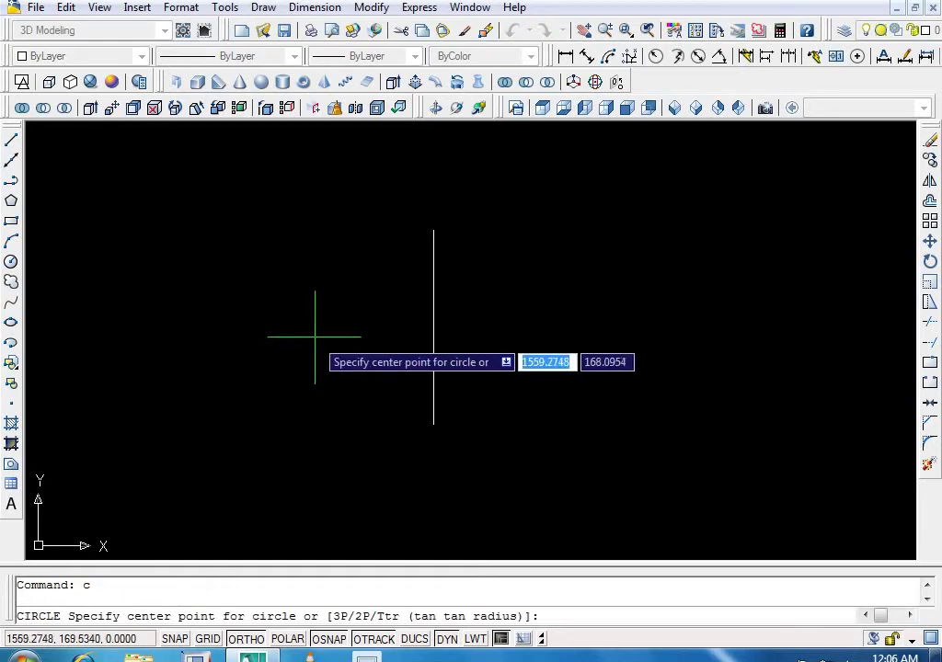
pyautogui.click(291, 328)
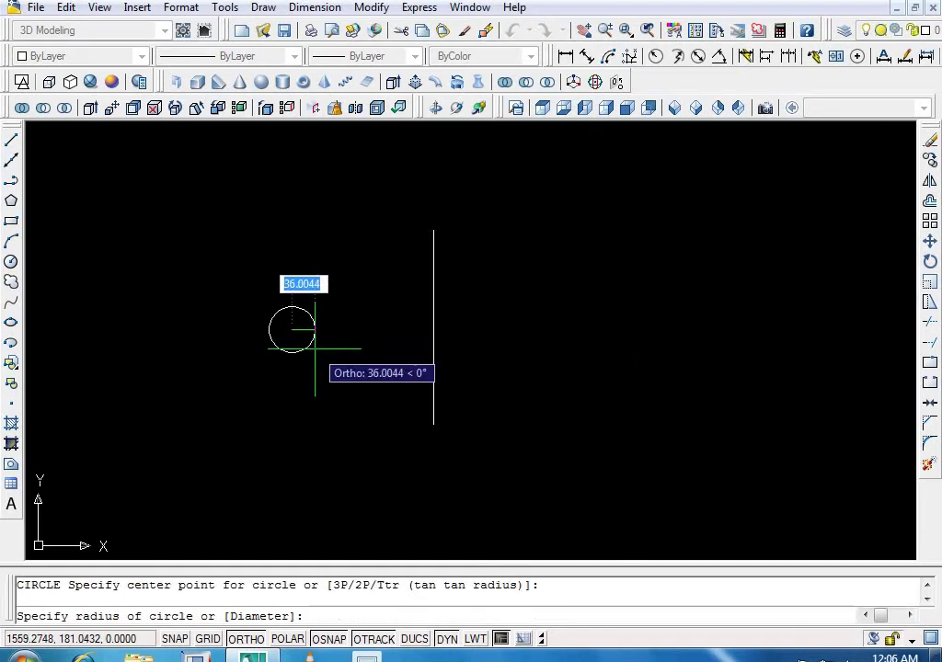
pyautogui.write('20')
pyautogui.press('Return')
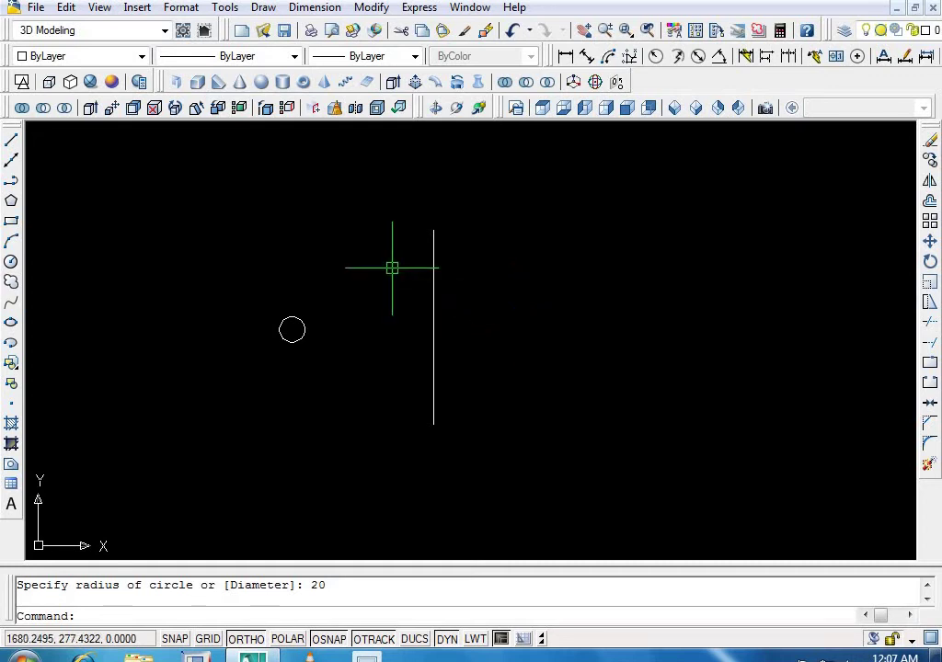
# Step: Mirror the circle across the vertical line, starting the mirror line at its upper endpoint, and keep the source circle
pyautogui.write('mi')
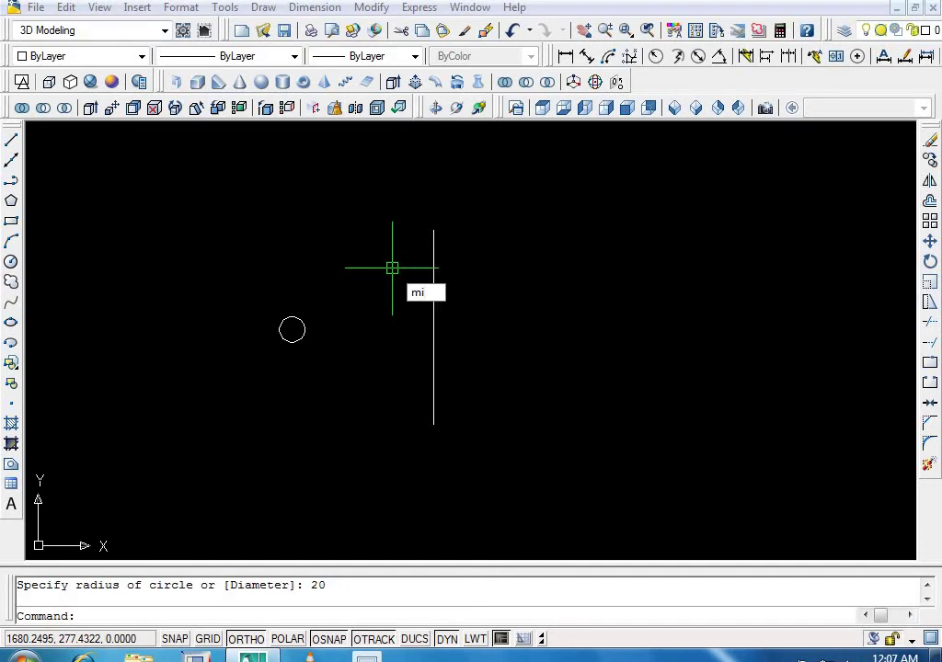
pyautogui.press('Return')
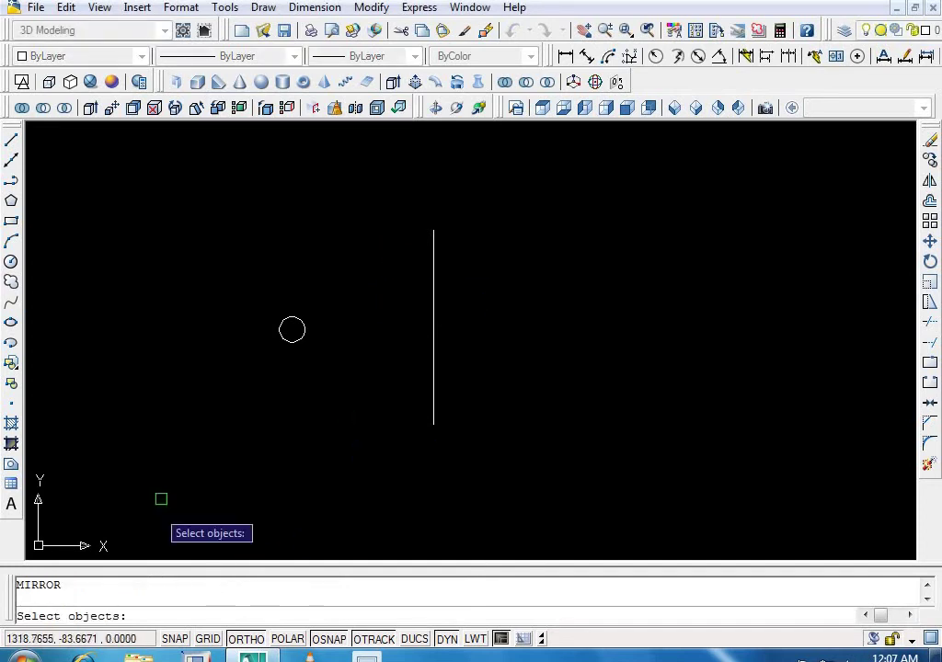
pyautogui.click(282, 330)
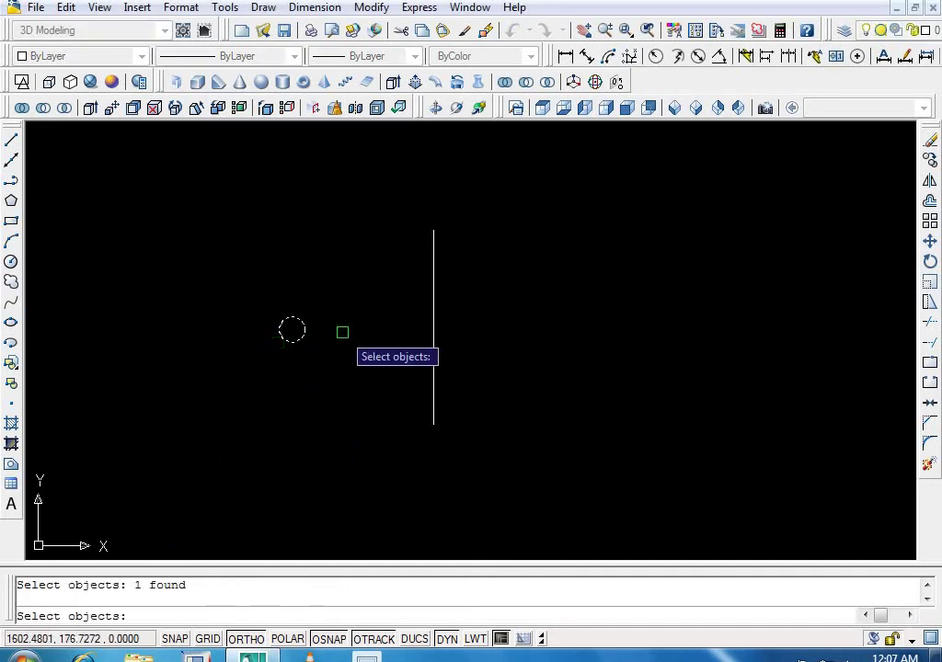
pyautogui.press('Return')
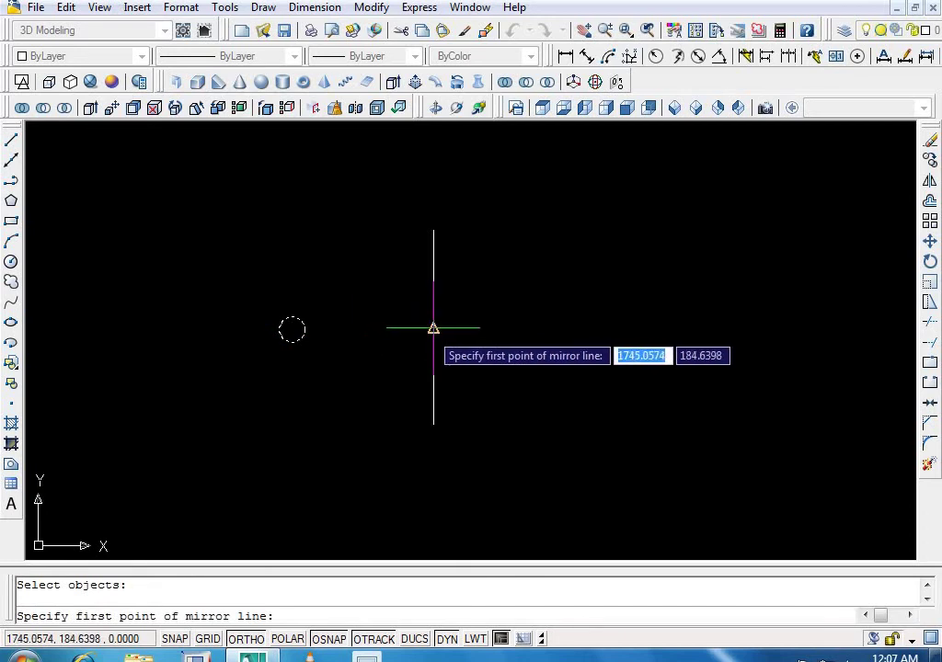
pyautogui.click(433, 230)
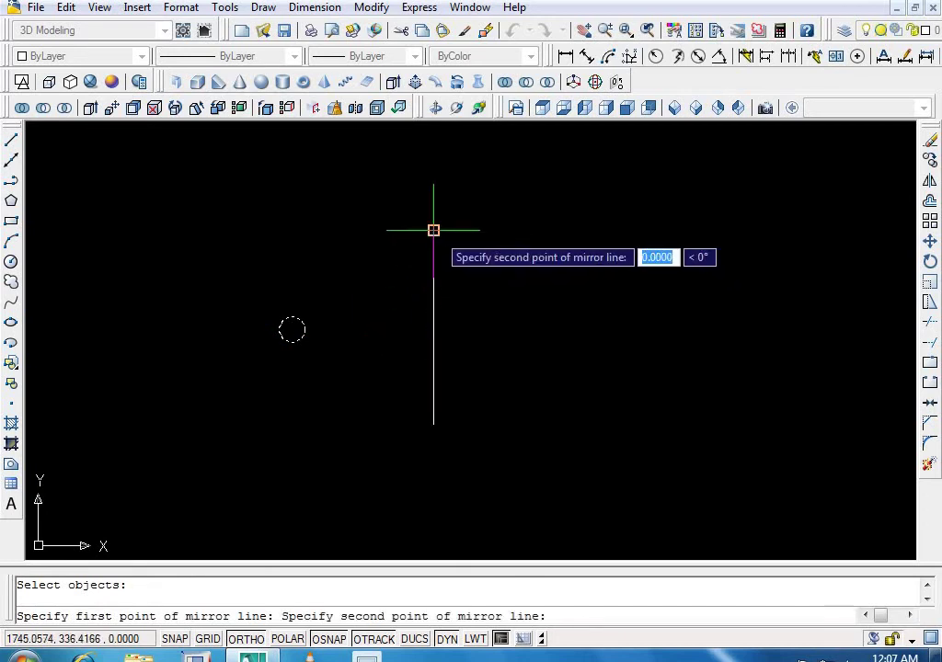
pyautogui.click(436, 450)
pyautogui.rightClick(438, 452)
pyautogui.click(448, 462)
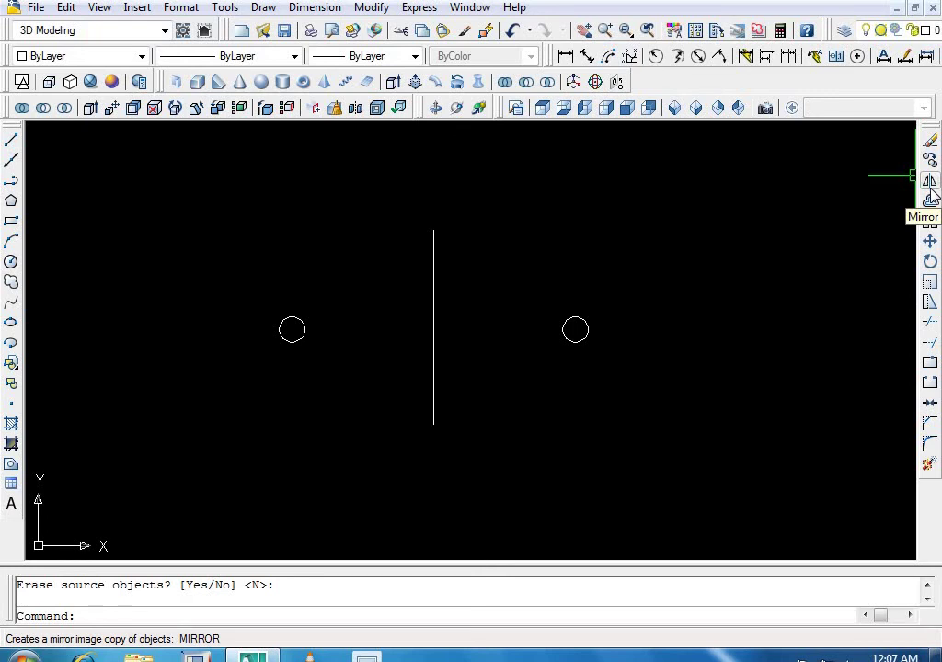
pyautogui.click(371, 8)
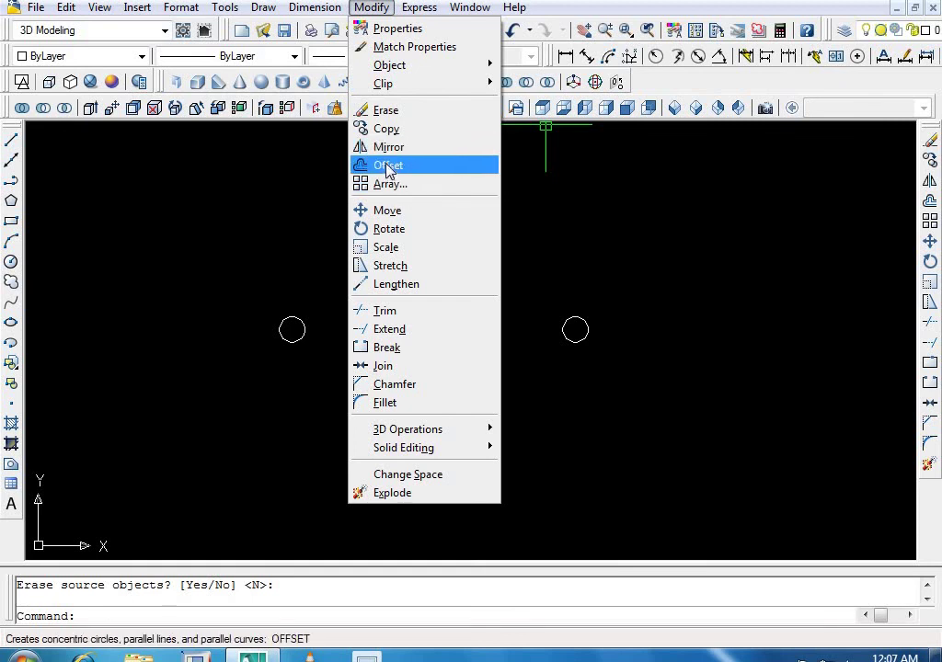
pyautogui.click(532, 181)
pyautogui.rightClick(529, 175)
pyautogui.click(520, 204)
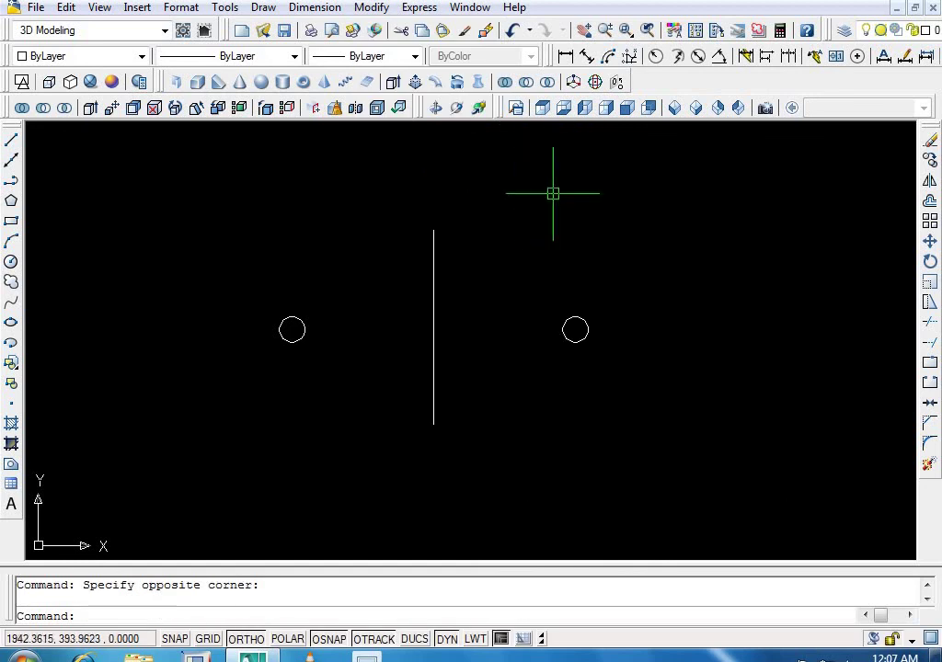